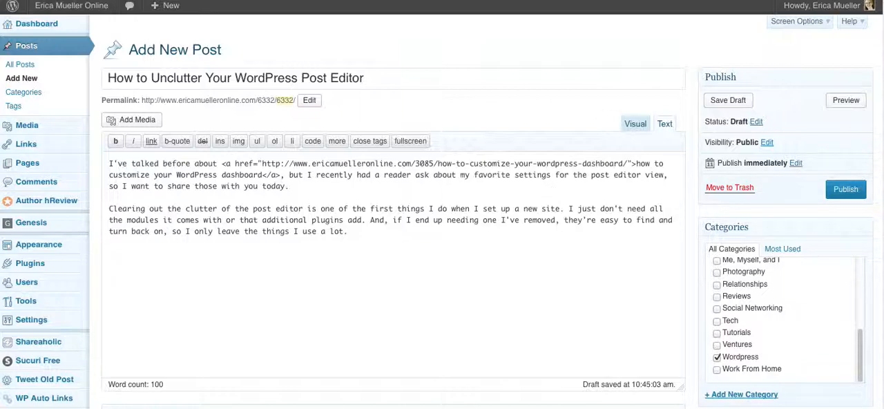
# Examine the modules beneath the post content down to the end of the page, expanding Layout Settings along the way.
pyautogui.scroll(-4, 442, 207)
pyautogui.scroll(-1, 442, 207)
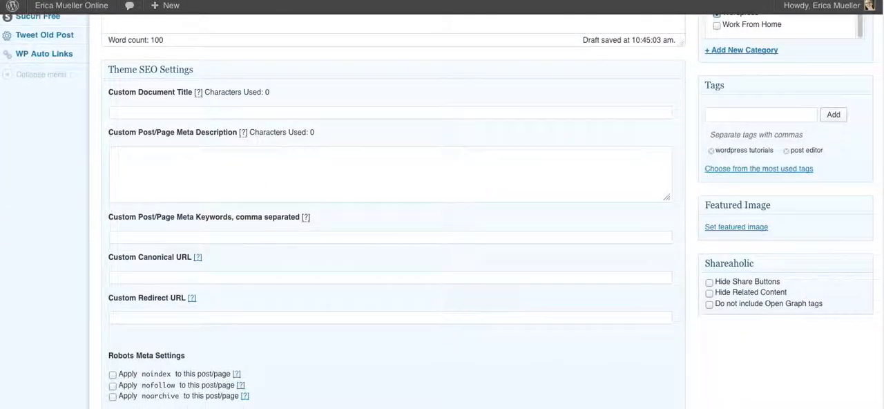
pyautogui.scroll(-1, 442, 207)
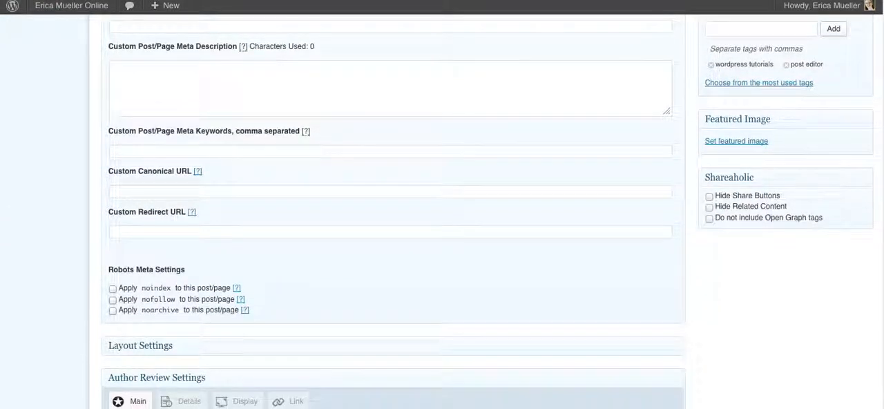
pyautogui.scroll(-2, 441, 207)
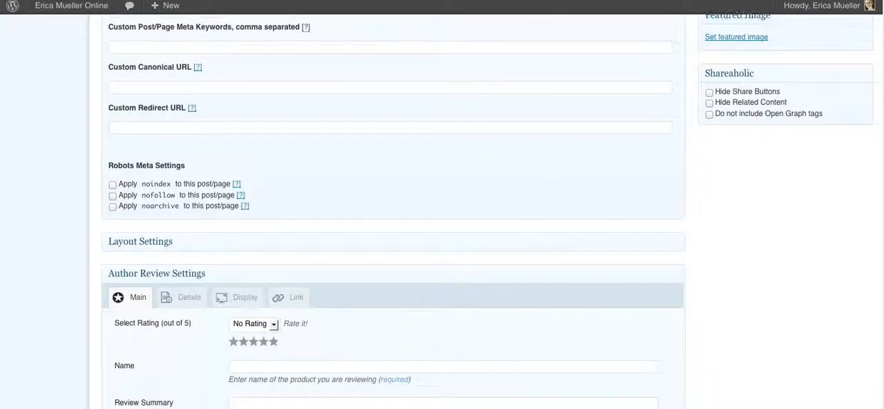
pyautogui.click(676, 221)
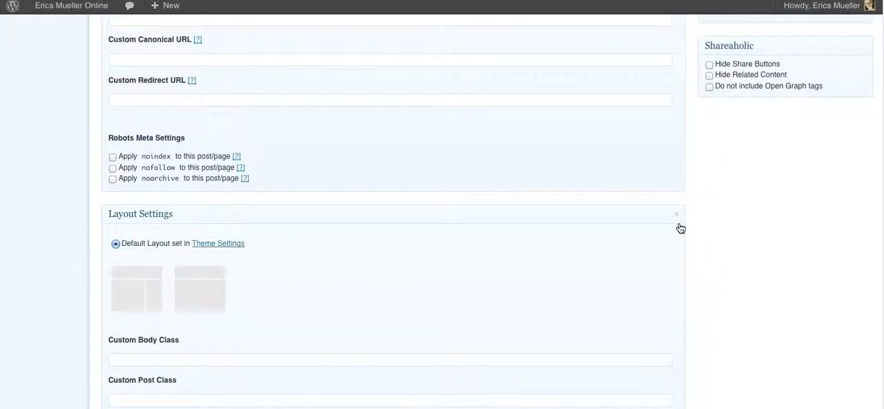
pyautogui.scroll(-1, 442, 207)
pyautogui.scroll(-5, 442, 207)
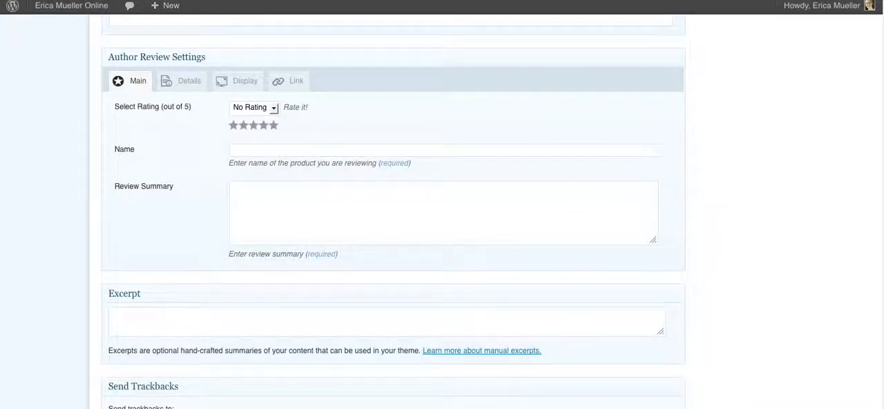
pyautogui.scroll(-3, 441, 207)
pyautogui.scroll(-4, 393, 207)
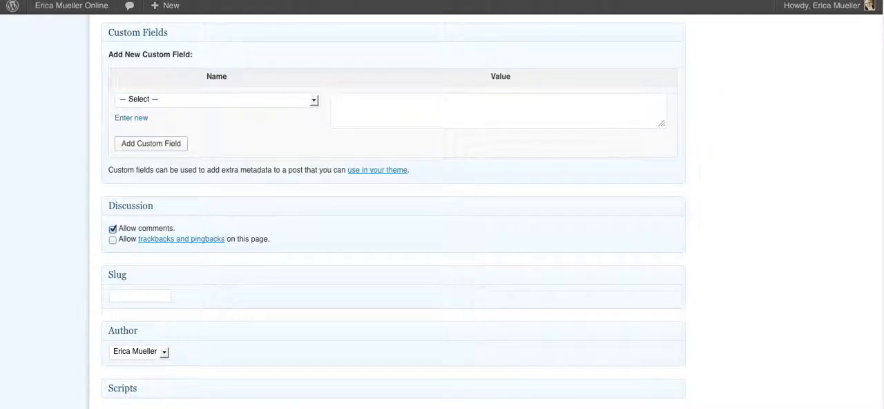
pyautogui.scroll(-2, 394, 207)
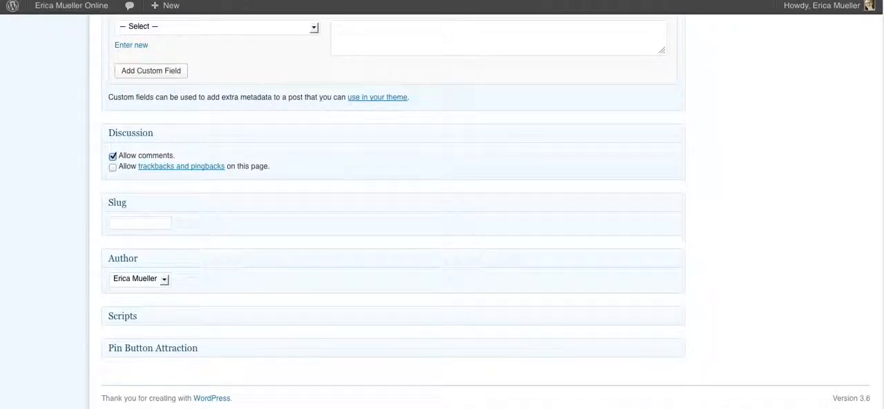
# Expand the Scripts module to view its contents and collapse it again.
pyautogui.click(673, 318)
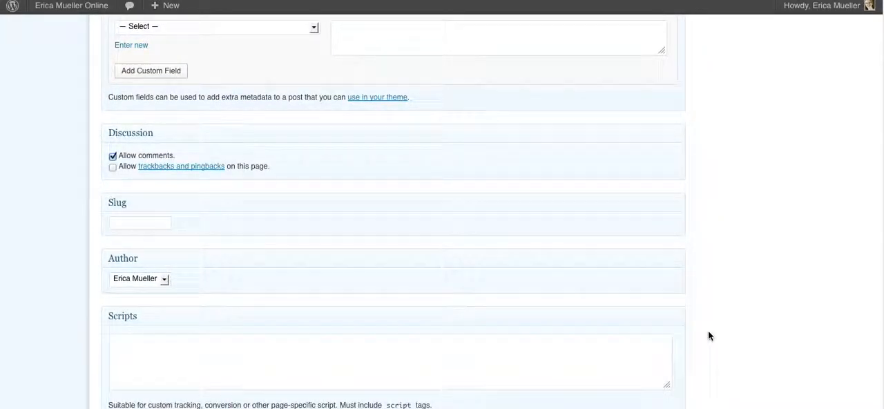
pyautogui.click(677, 320)
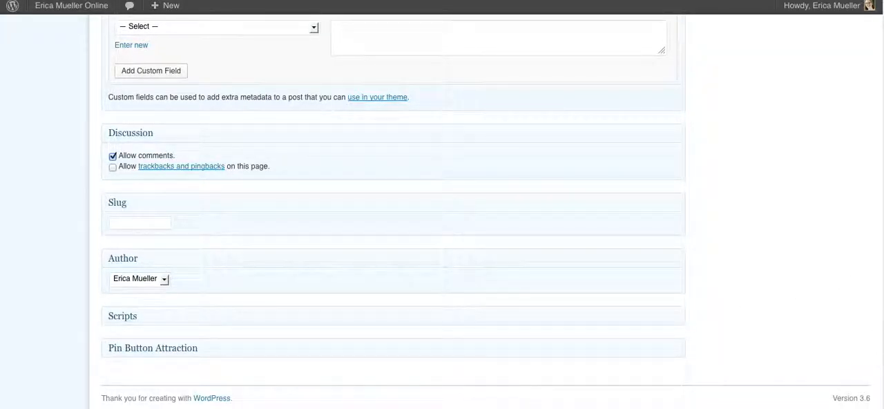
pyautogui.scroll(3, 442, 207)
pyautogui.scroll(-1, 442, 207)
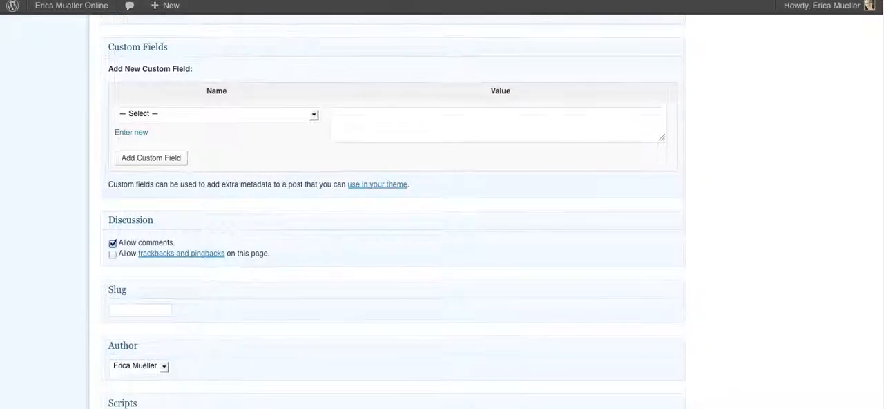
# Check the Author module's selection list without changing the author, and collapse the Slug and Author modules.
pyautogui.scroll(-2, 393, 207)
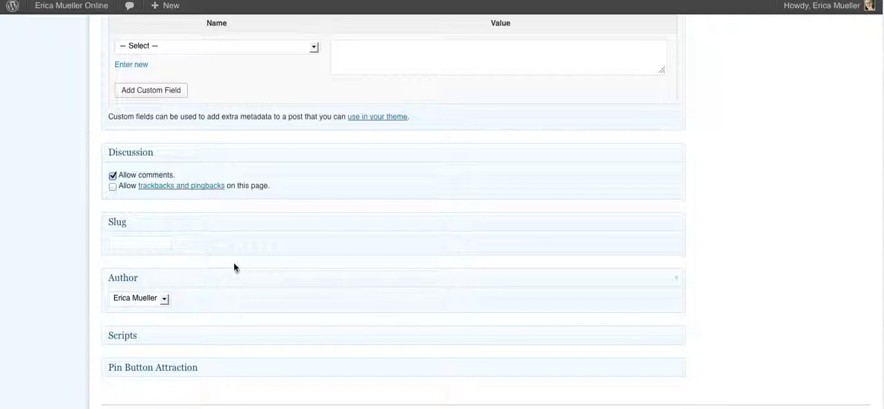
pyautogui.click(157, 298)
pyautogui.click(199, 299)
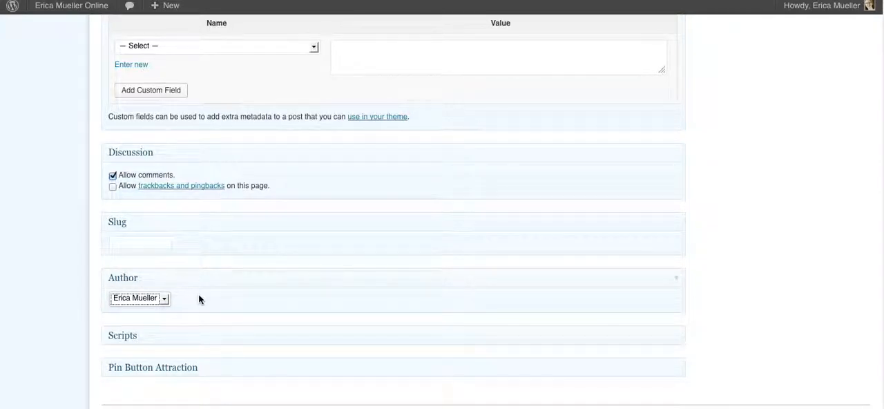
pyautogui.click(680, 284)
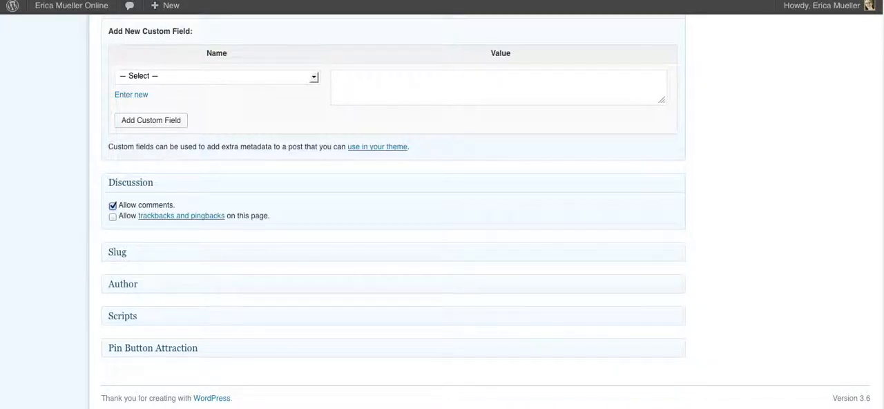
# Open the Screen Options and hide the Author, Slug, Discussion, Custom Fields, Send Trackbacks, Excerpt and Scripts modules.
pyautogui.scroll(20, 393, 207)
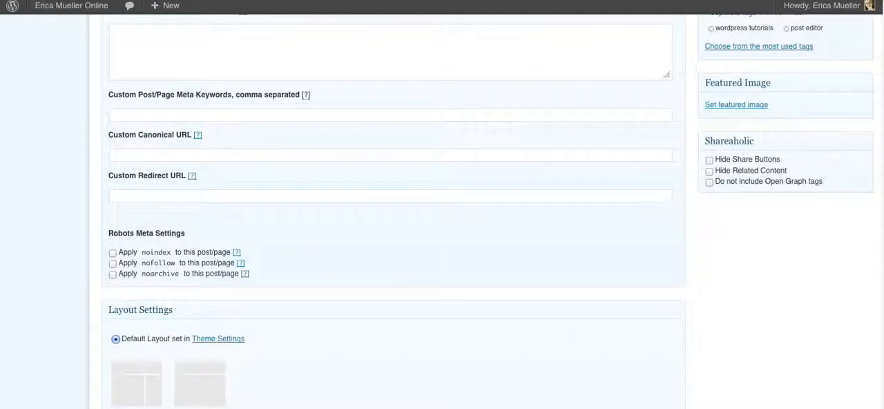
pyautogui.scroll(2, 441, 207)
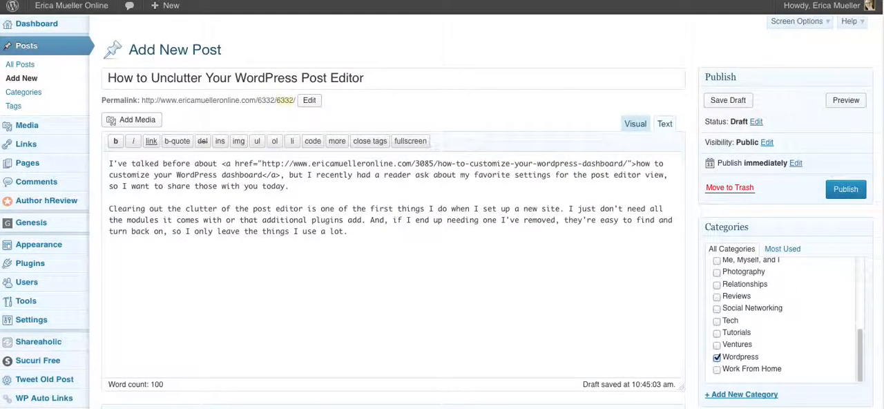
pyautogui.click(801, 21)
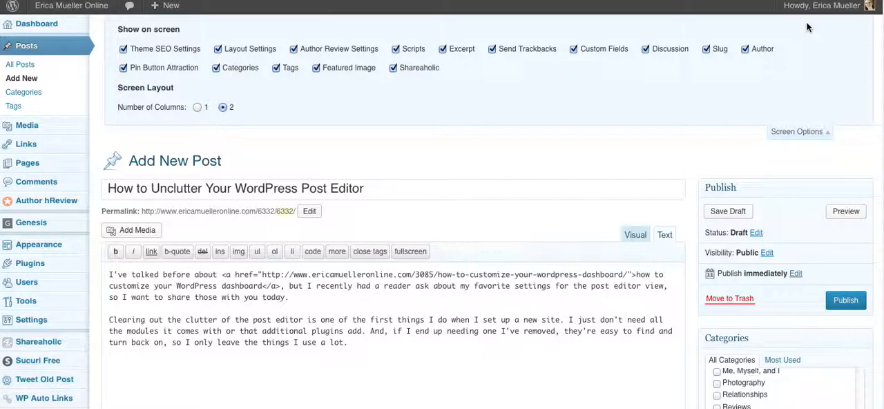
pyautogui.click(755, 53)
pyautogui.click(706, 51)
pyautogui.click(668, 55)
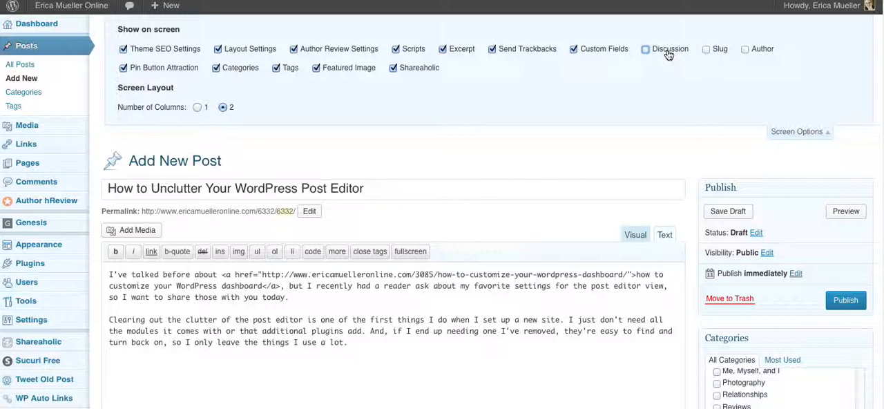
pyautogui.click(611, 56)
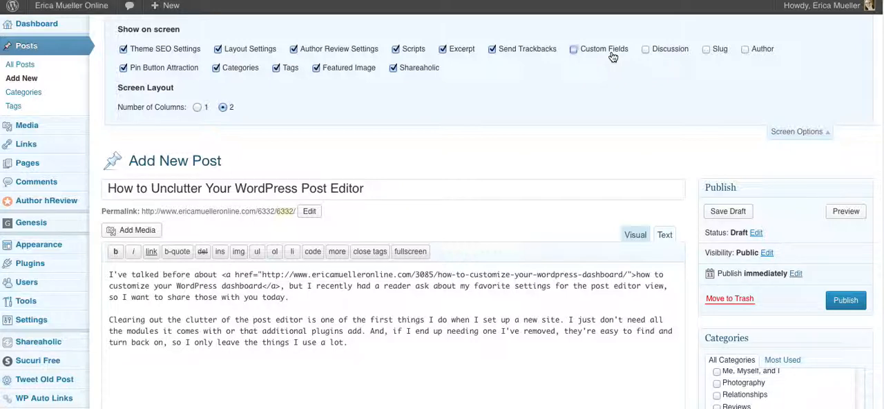
pyautogui.click(536, 54)
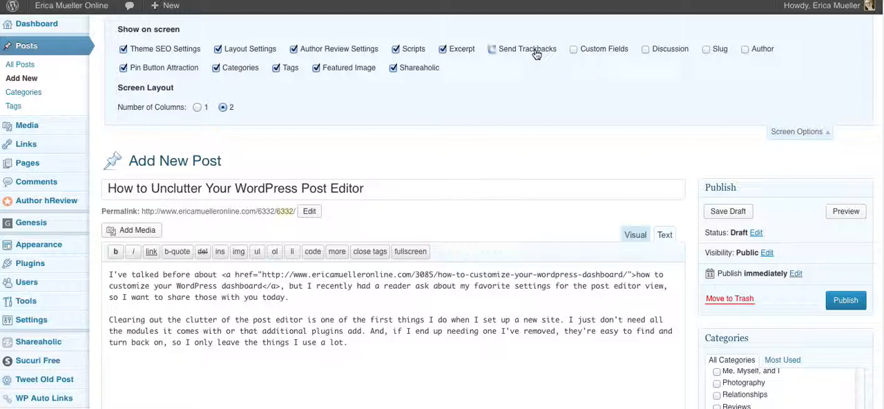
pyautogui.click(465, 57)
pyautogui.click(413, 51)
# Hide the Shareaholic and Layout Settings modules as well, and close the Screen Options.
pyautogui.scroll(-10, 386, 277)
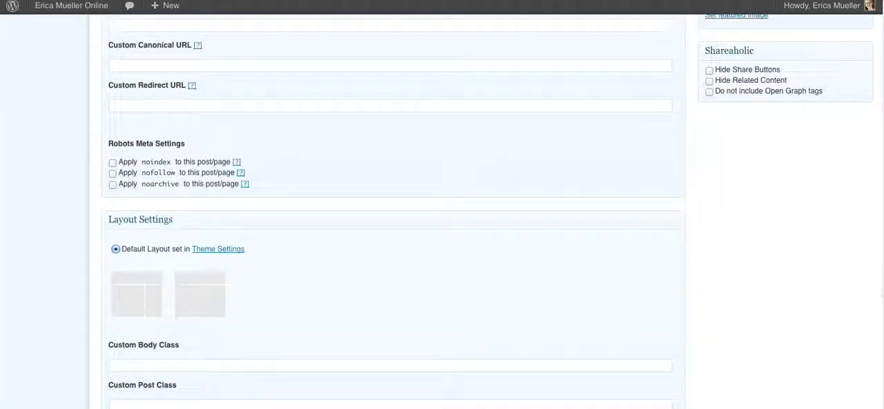
pyautogui.scroll(10, 441, 214)
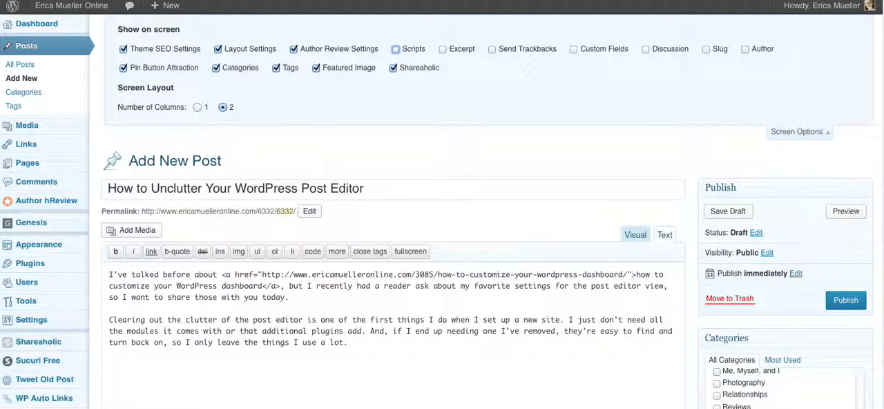
pyautogui.click(418, 73)
pyautogui.click(224, 53)
pyautogui.click(796, 132)
# Move the Pin Button Attraction module above Author Review Settings and collapse the Author Review Settings module.
pyautogui.scroll(-3, 441, 207)
pyautogui.scroll(-10, 392, 207)
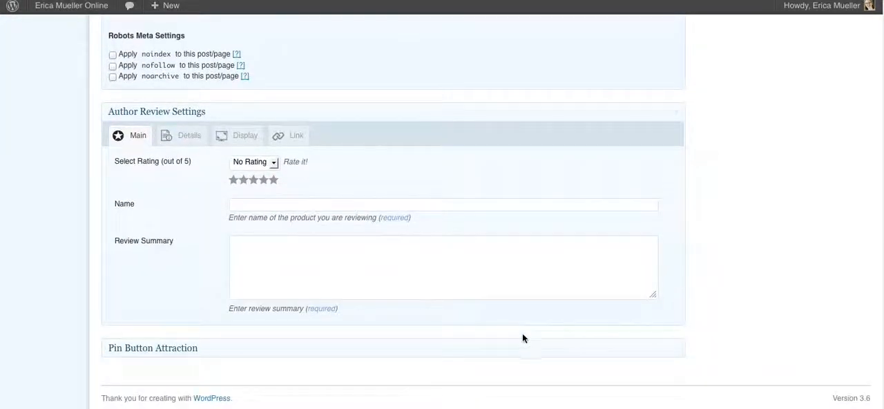
pyautogui.moveTo(515, 346); pyautogui.dragTo(522, 128)
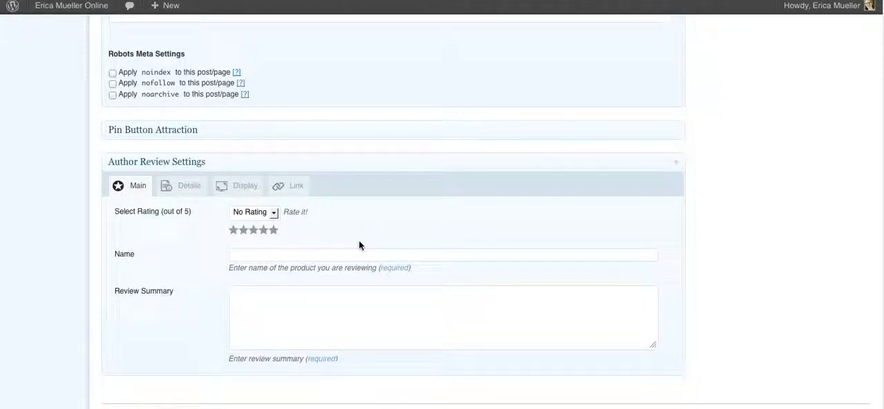
pyautogui.click(678, 163)
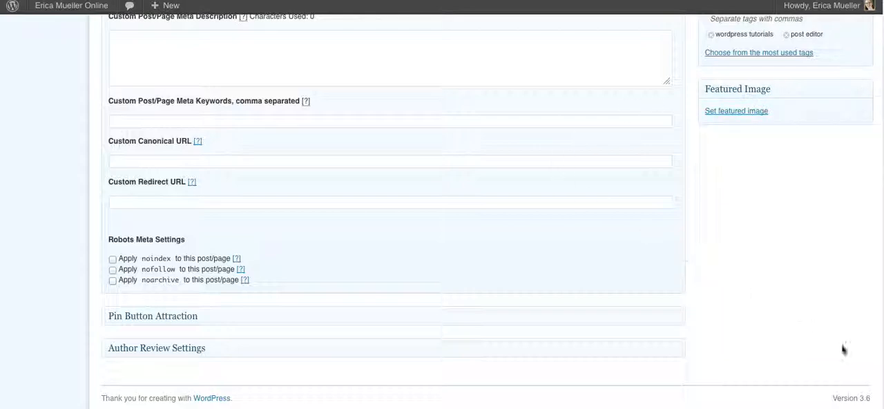
# Move the Tags module above Categories and return it to its place below Categories.
pyautogui.scroll(6, 442, 207)
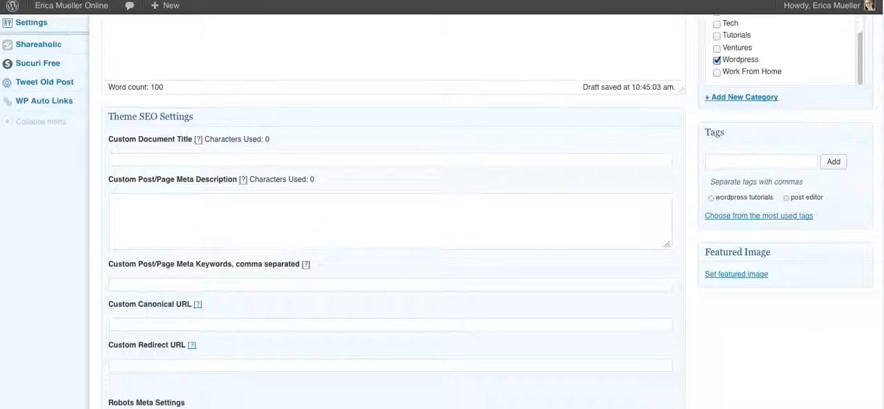
pyautogui.scroll(1, 442, 208)
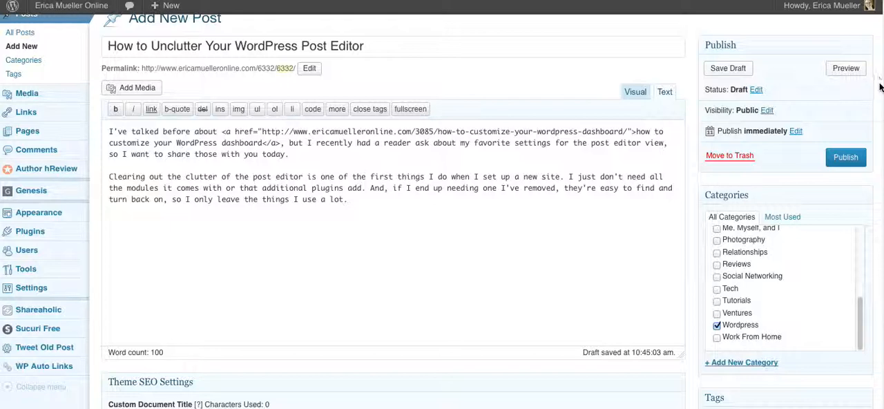
pyautogui.scroll(-1, 442, 207)
pyautogui.scroll(-1, 442, 207)
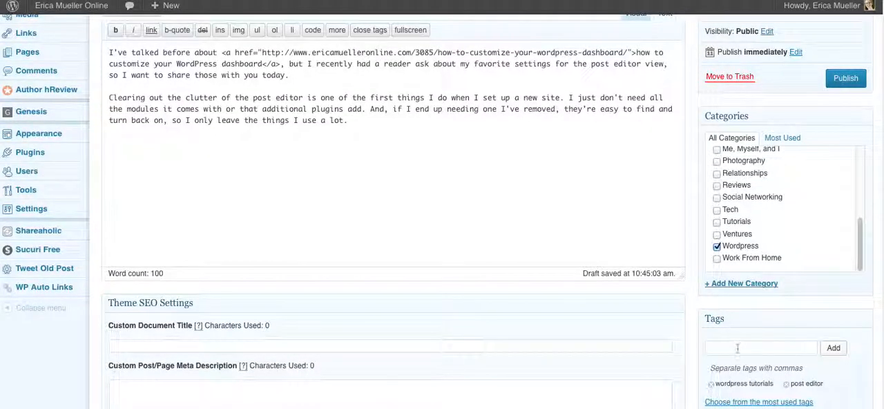
pyautogui.moveTo(742, 316); pyautogui.dragTo(741, 128)
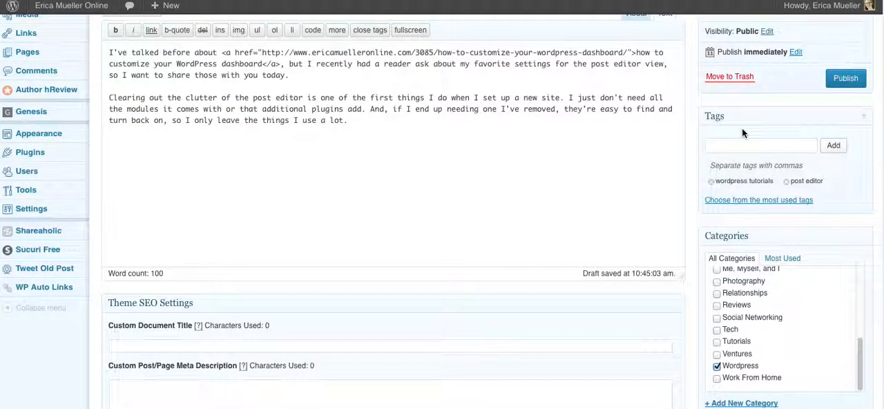
pyautogui.moveTo(758, 188); pyautogui.dragTo(764, 240)
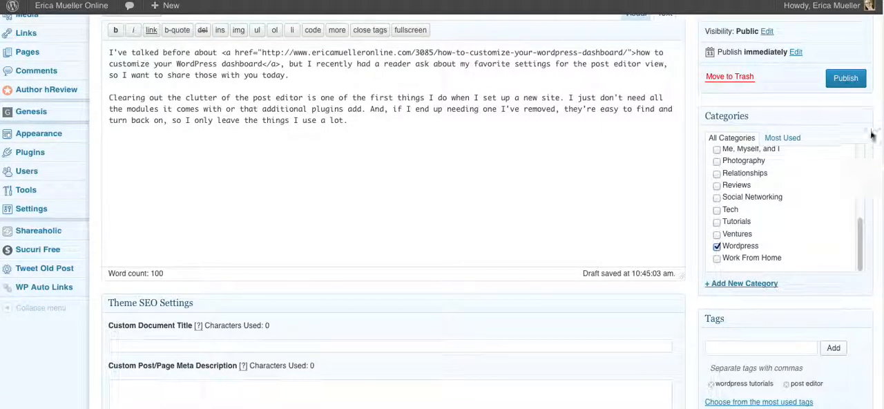
# Move the Featured Image module from the sidebar into the main column beneath Theme SEO Settings.
pyautogui.scroll(-5, 780, 138)
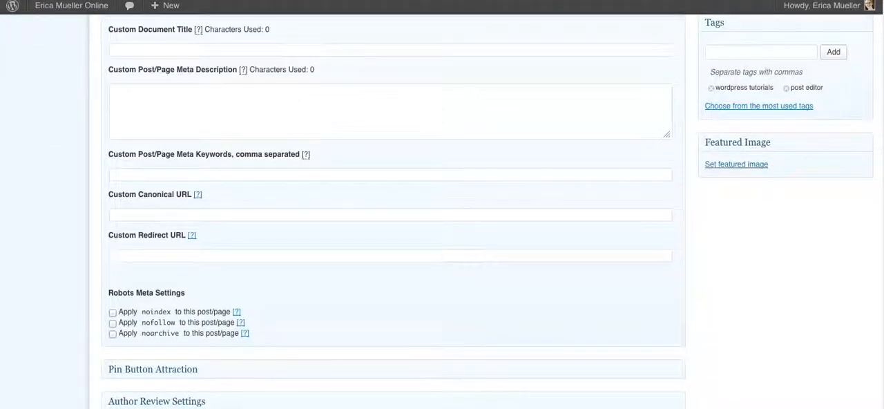
pyautogui.moveTo(781, 148); pyautogui.dragTo(554, 14)
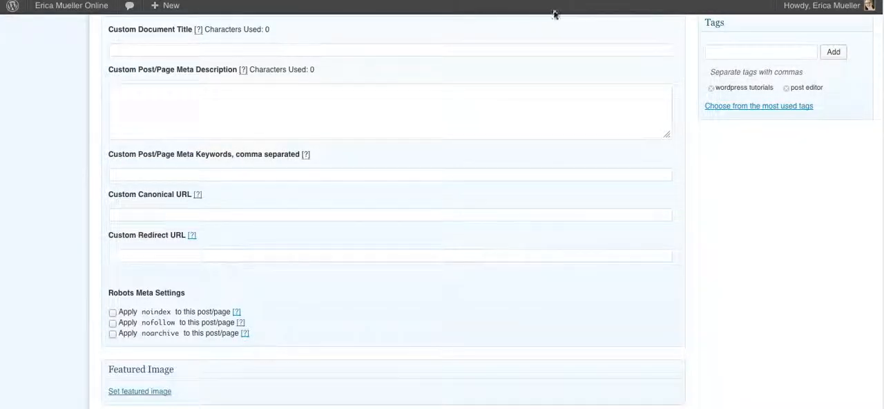
pyautogui.scroll(-3, 880, 300)
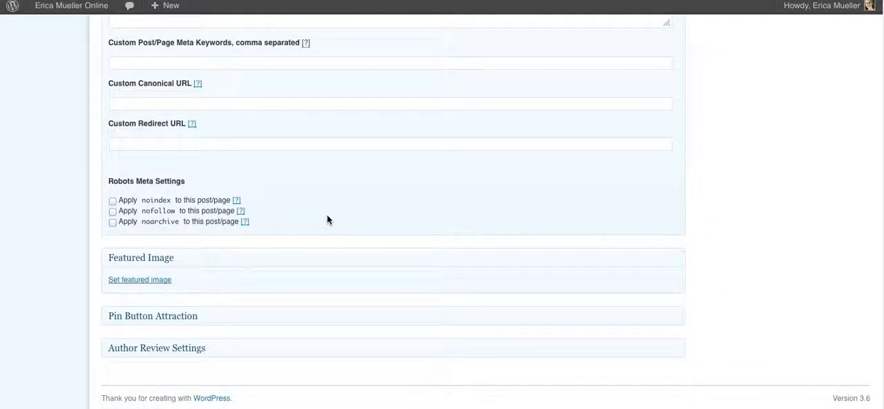
# Return the Featured Image module to the sidebar and order Tags between Categories and Featured Image.
pyautogui.moveTo(609, 102); pyautogui.dragTo(760, 95)
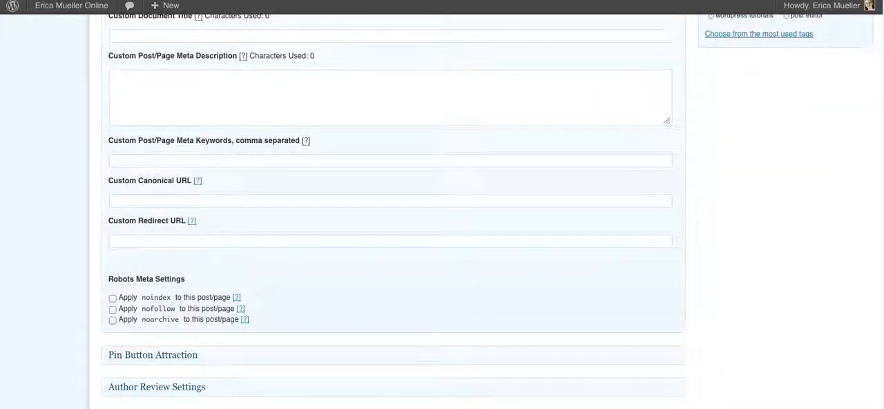
pyautogui.scroll(10, 883, 325)
pyautogui.scroll(2, 411, 181)
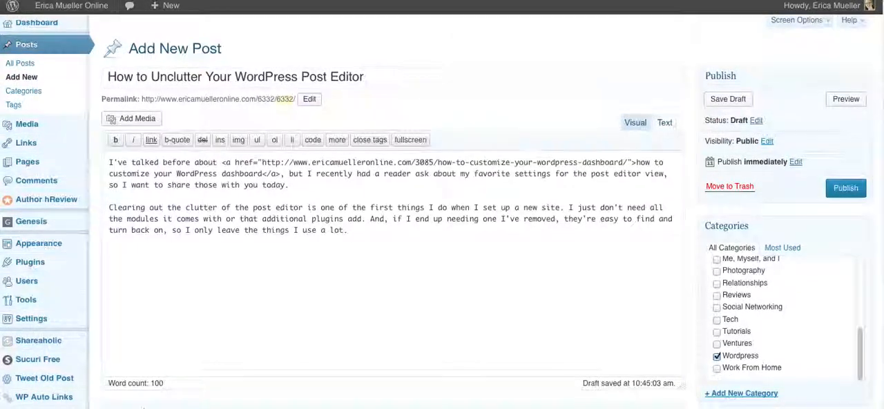
pyautogui.scroll(-5, 410, 182)
pyautogui.moveTo(378, 224); pyautogui.dragTo(734, 240)
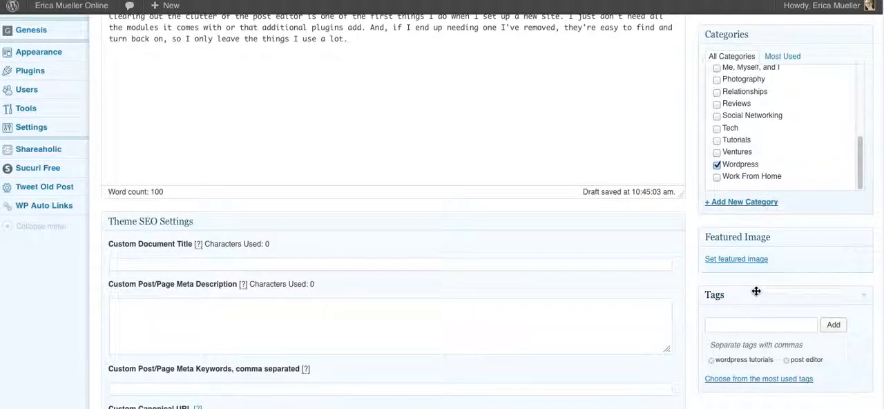
pyautogui.moveTo(752, 299); pyautogui.dragTo(748, 237)
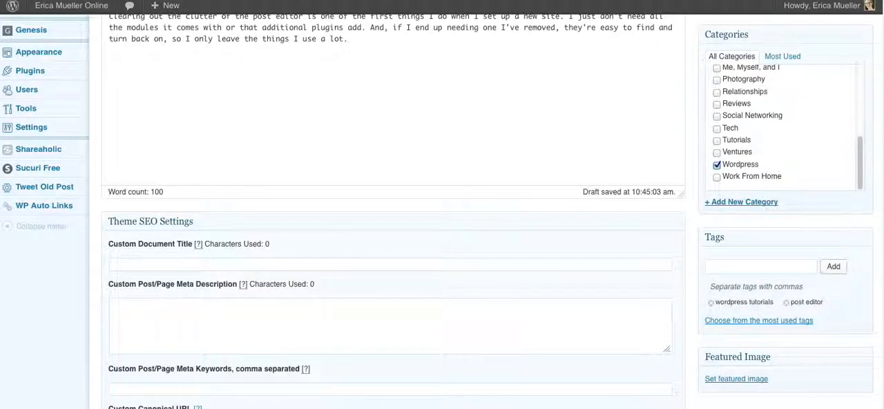
# Collapse the admin navigation menu to icons, expand it once, and collapse it again to widen the post editor.
pyautogui.scroll(-3, 394, 207)
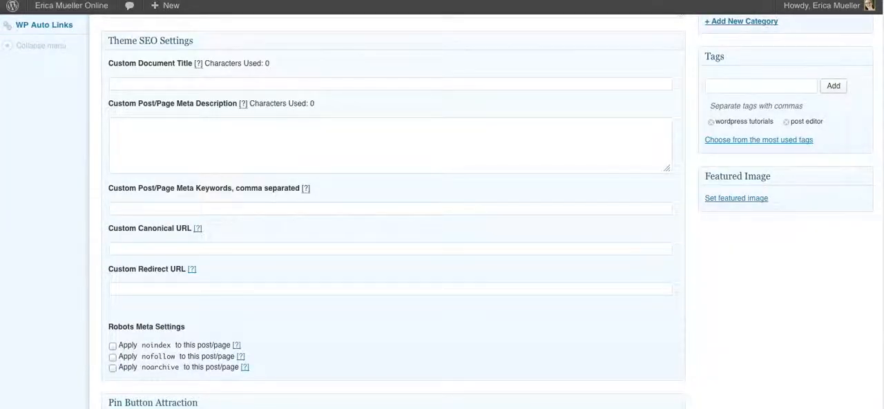
pyautogui.scroll(-2, 394, 207)
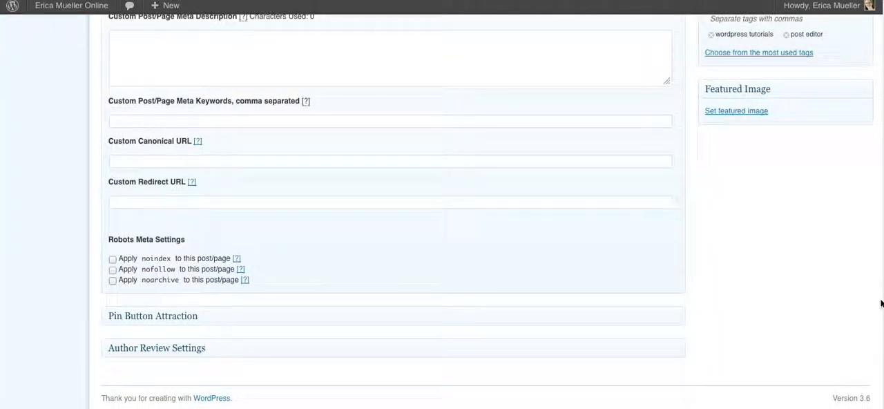
pyautogui.scroll(8, 393, 207)
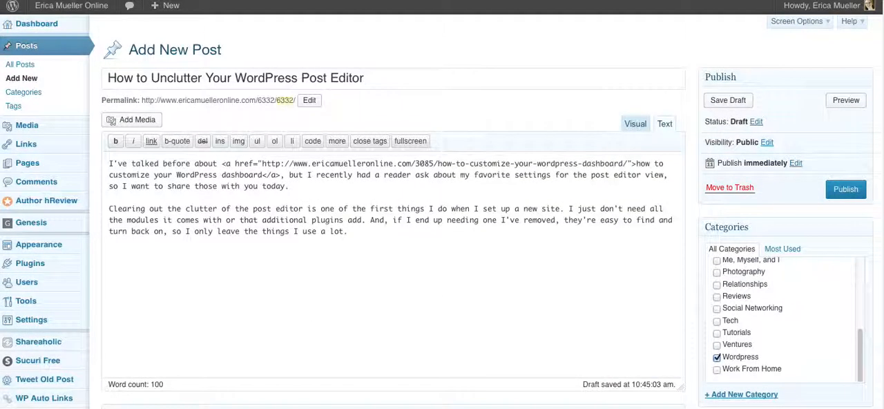
pyautogui.scroll(-3, 100, 284)
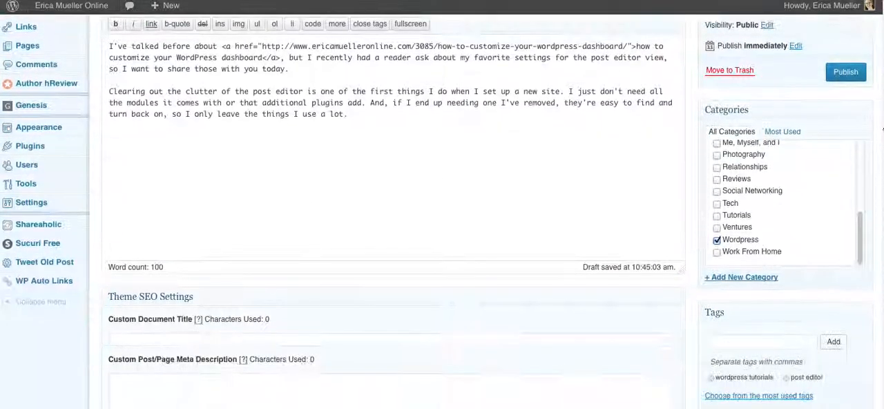
pyautogui.click(63, 301)
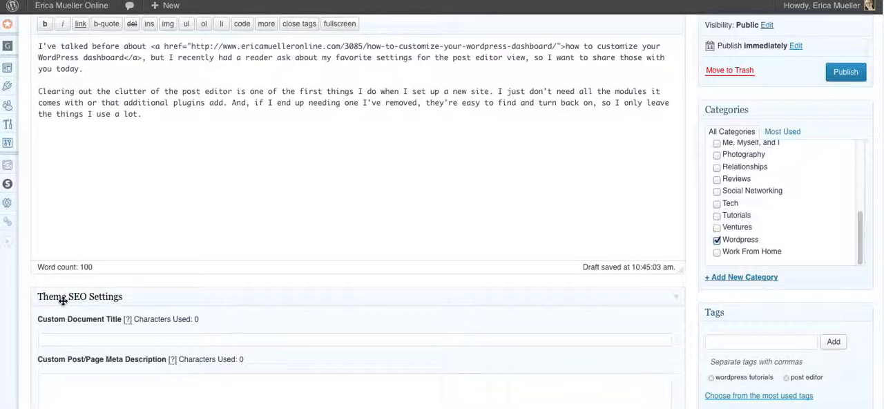
pyautogui.click(7, 246)
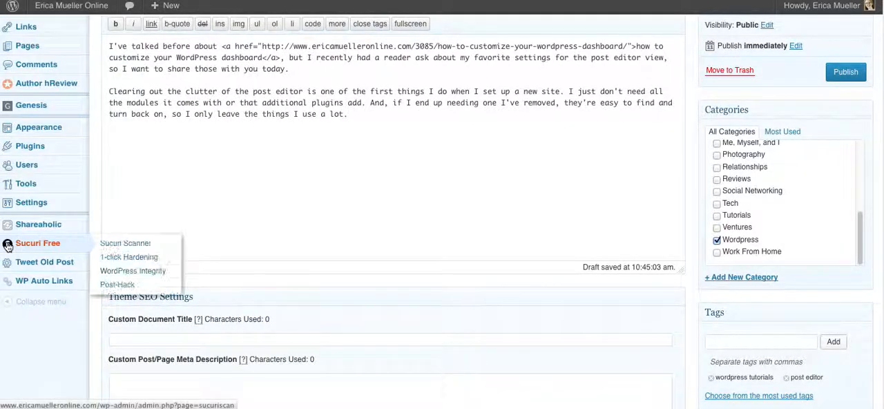
pyautogui.click(59, 306)
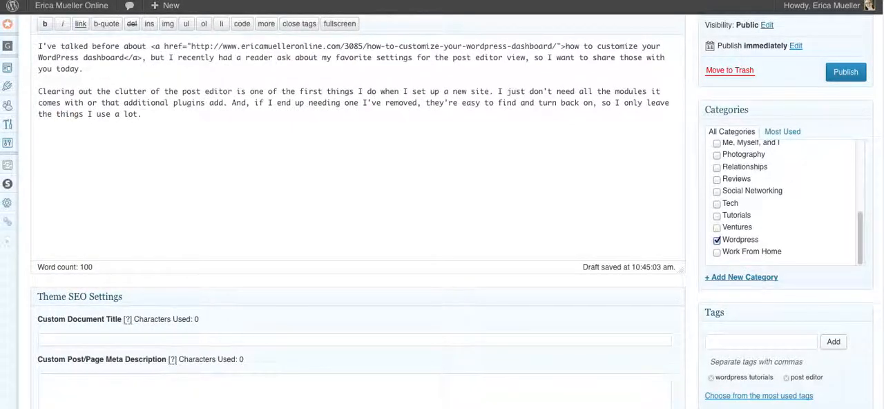
# Review the decluttered post editor and open its Screen Options.
pyautogui.scroll(4, 441, 211)
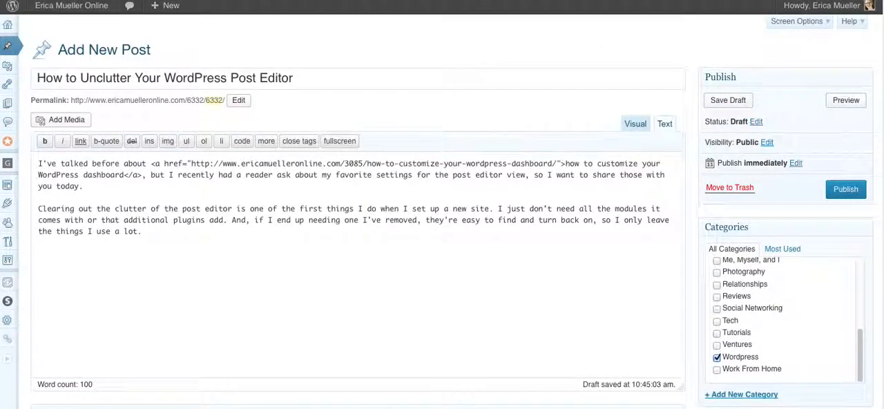
pyautogui.scroll(-10, 442, 211)
pyautogui.scroll(-5, 442, 211)
pyautogui.scroll(15, 872, 91)
pyautogui.click(803, 23)
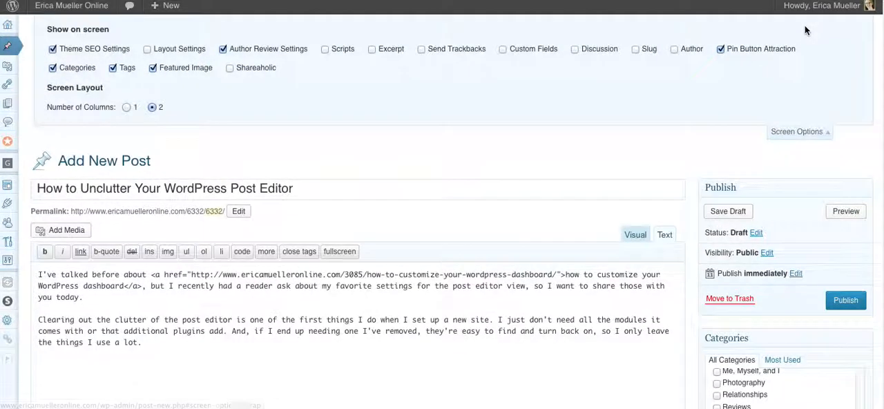